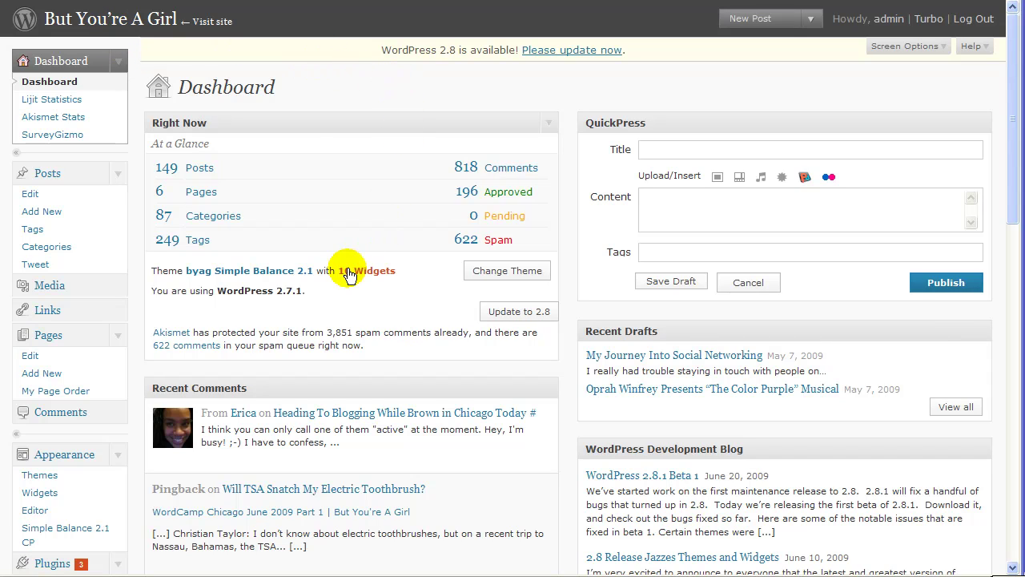
Step: Check the installed WordPress version, 2.7.1, on the admin page
drag(322, 298, 221, 293)
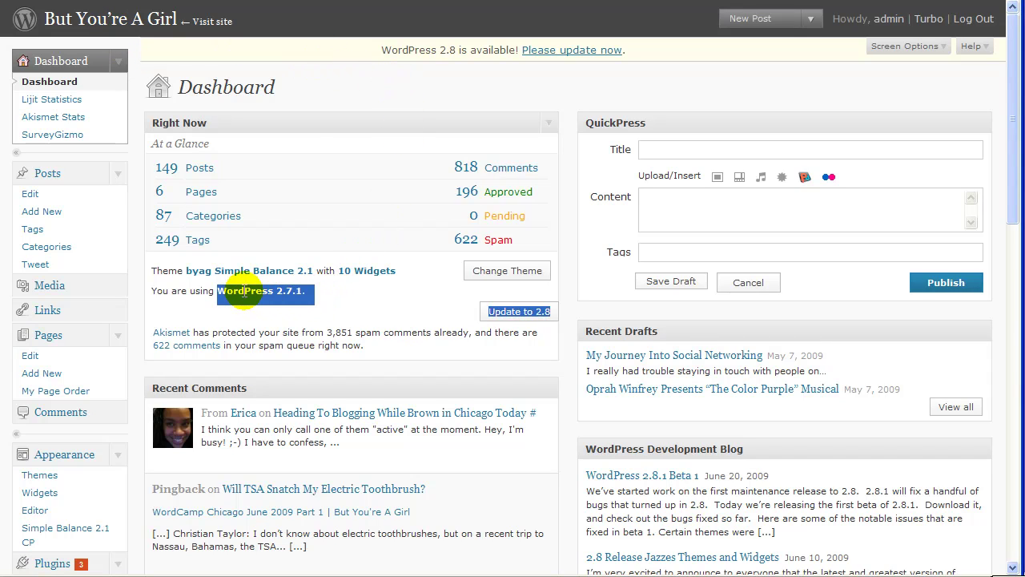
click(270, 303)
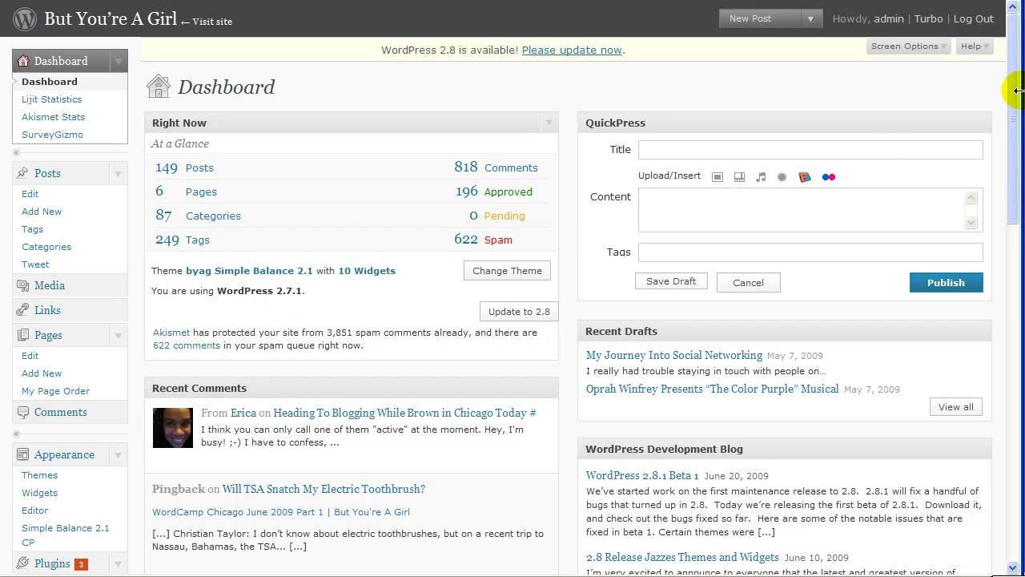
drag(1011, 92, 1008, 506)
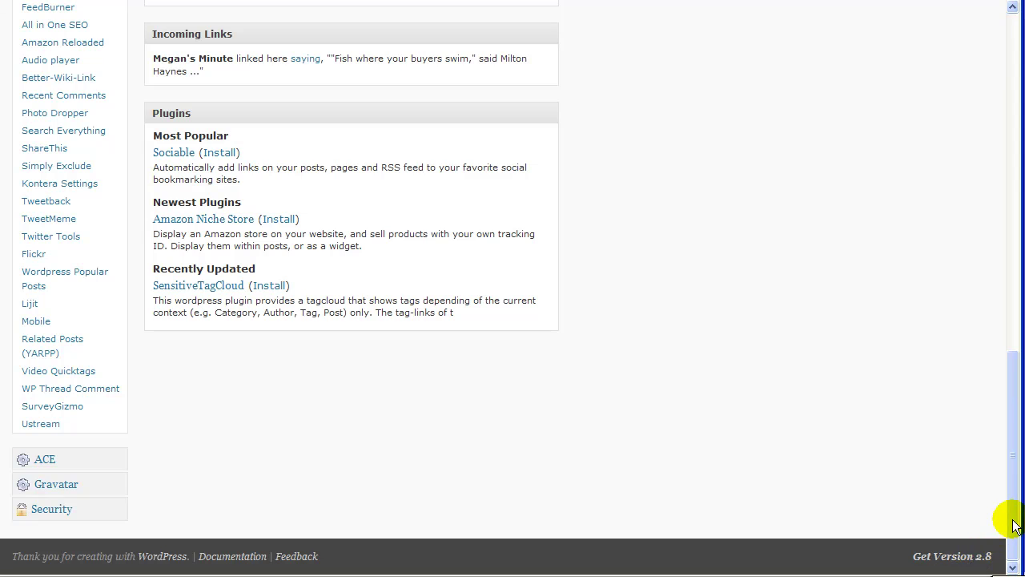
drag(1014, 521, 998, 130)
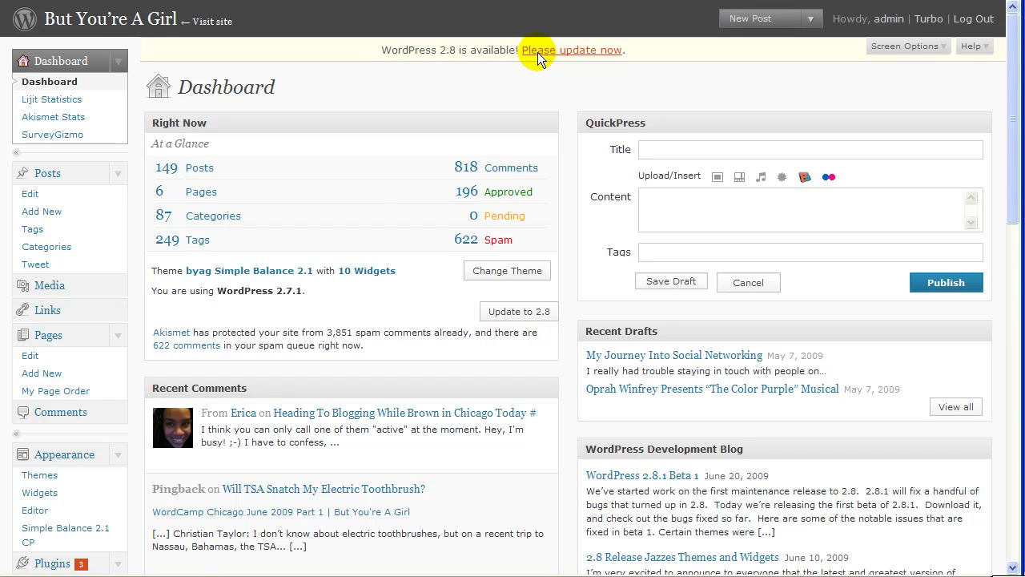
Step: Go to the WordPress 2.8 upgrade page and open its guide to backing up the database and files
click(537, 52)
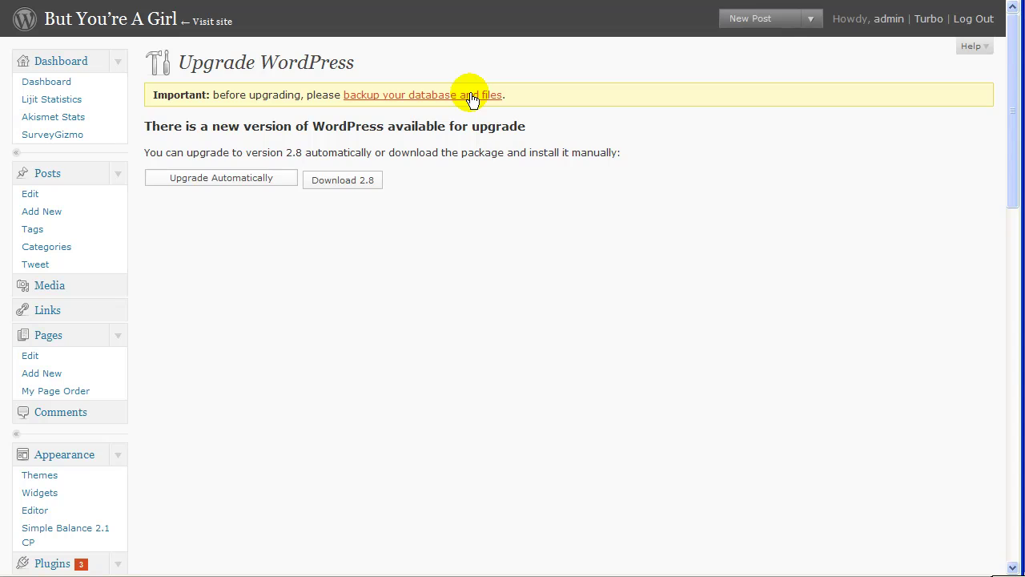
click(206, 181)
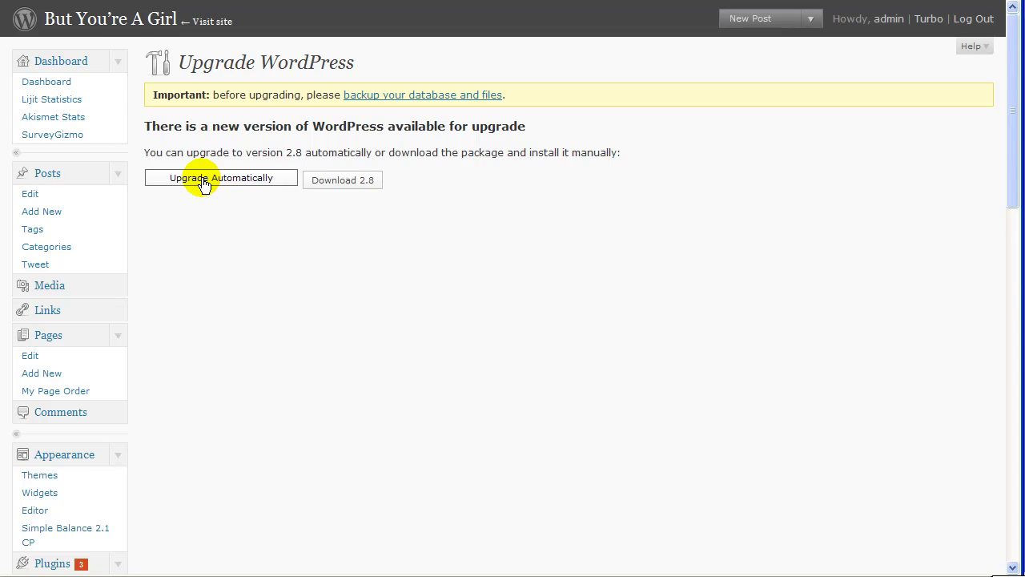
click(453, 96)
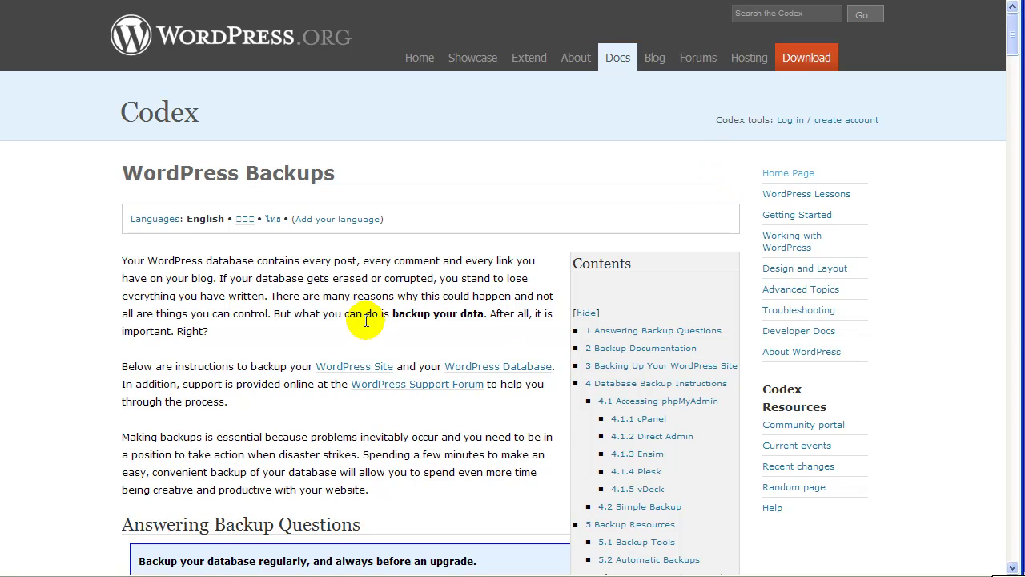
Step: Read the Codex WordPress Backups article on site file backups and phpMyAdmin database backups
scroll(312, 313, down, 5)
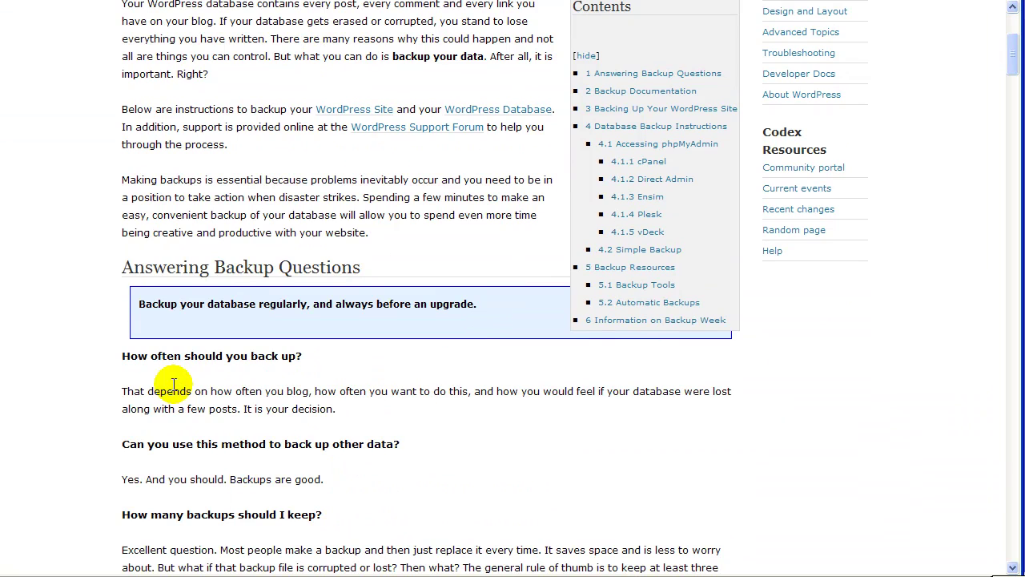
scroll(489, 385, down, 6)
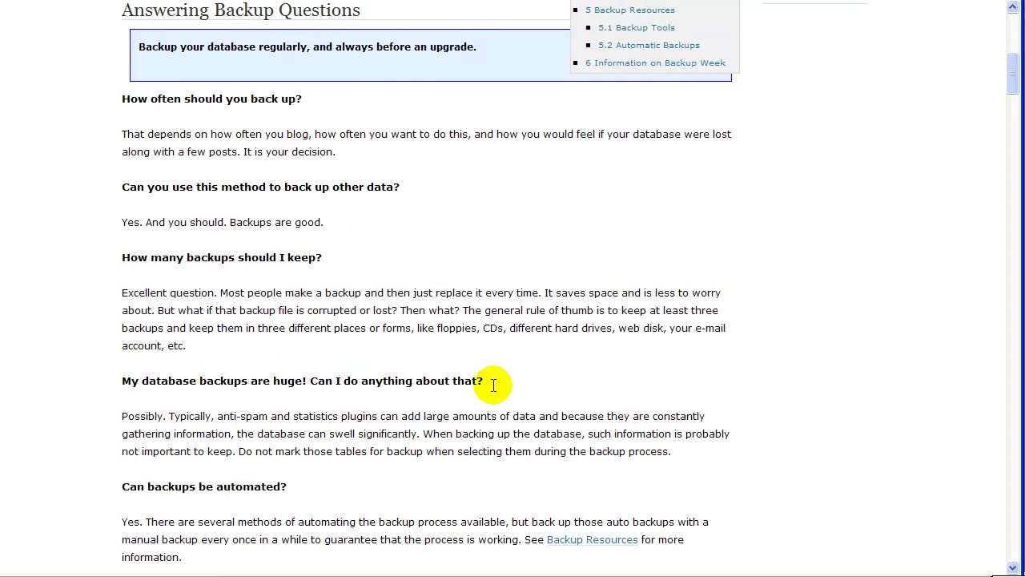
scroll(480, 375, down, 1)
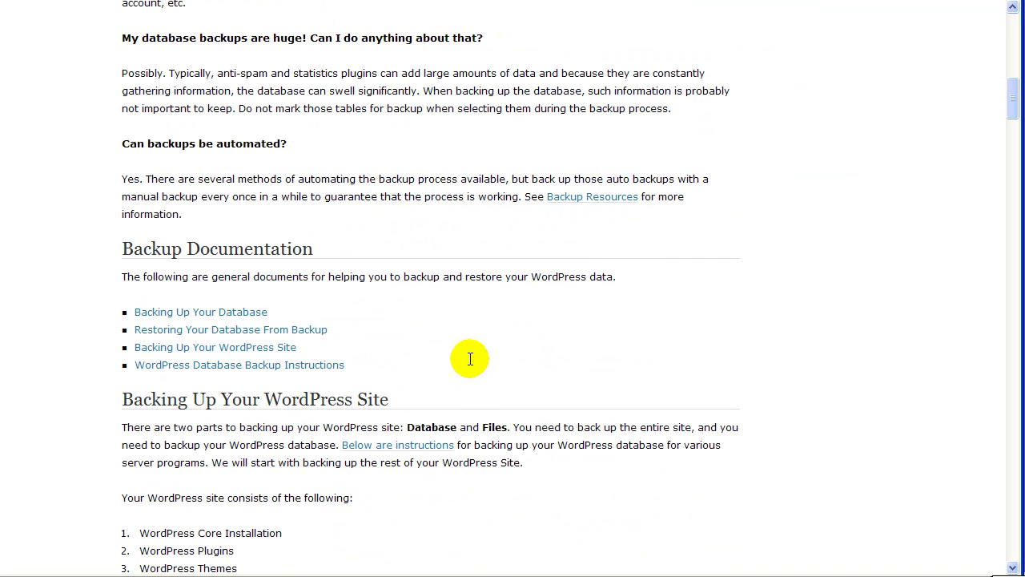
scroll(470, 359, down, 2)
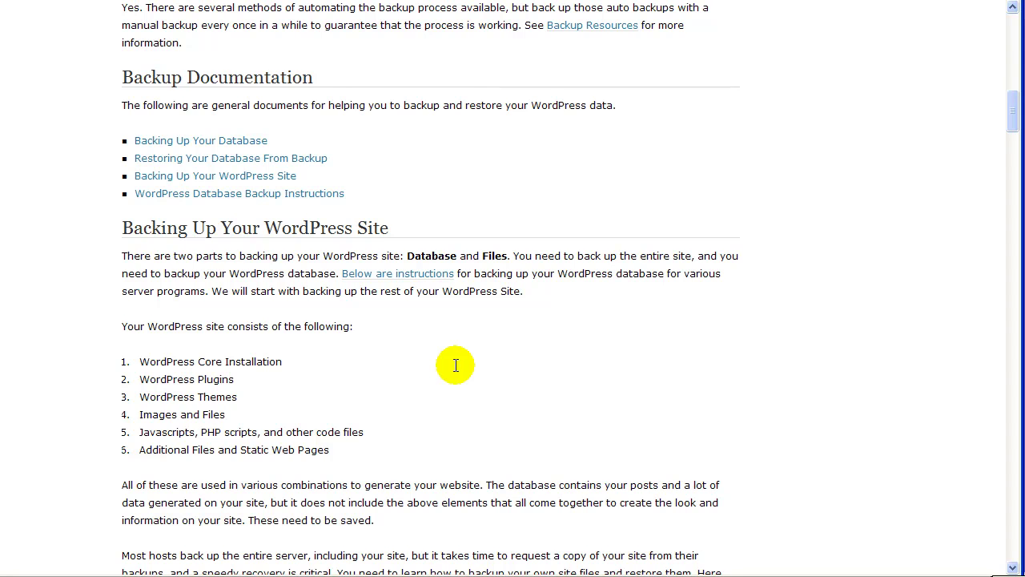
scroll(456, 365, up, 11)
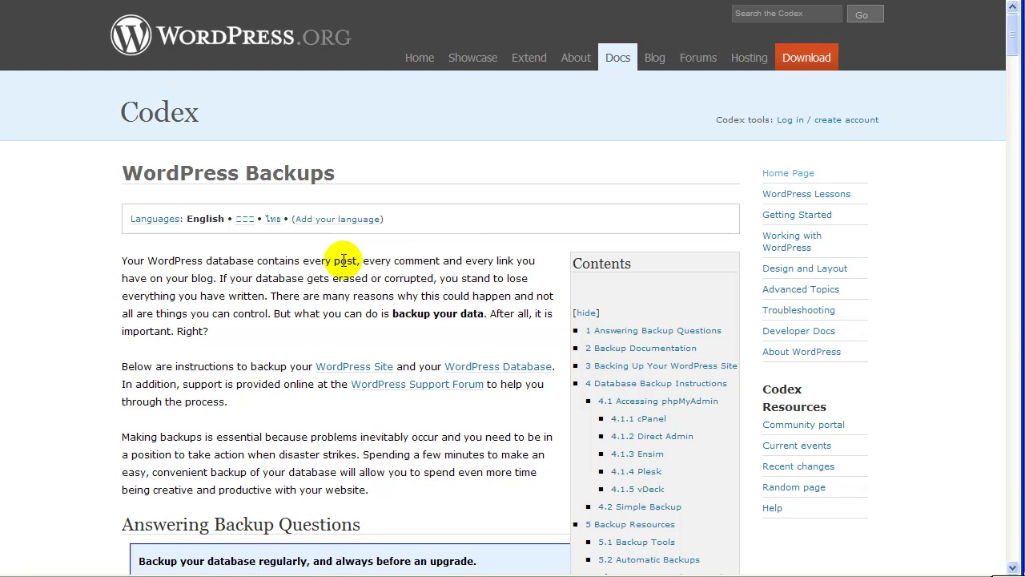
scroll(87, 357, down, 5)
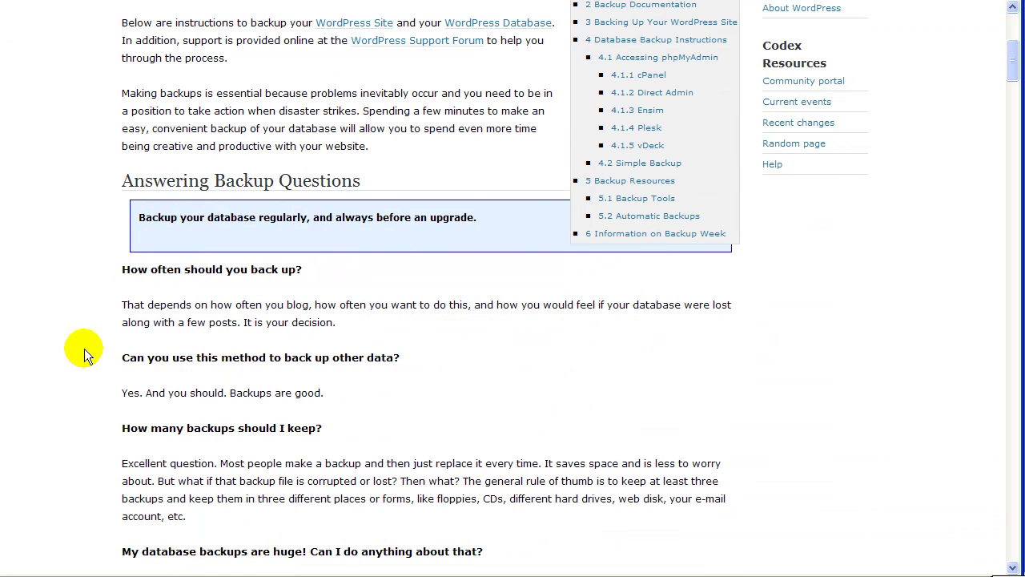
scroll(87, 357, down, 5)
scroll(86, 357, down, 3)
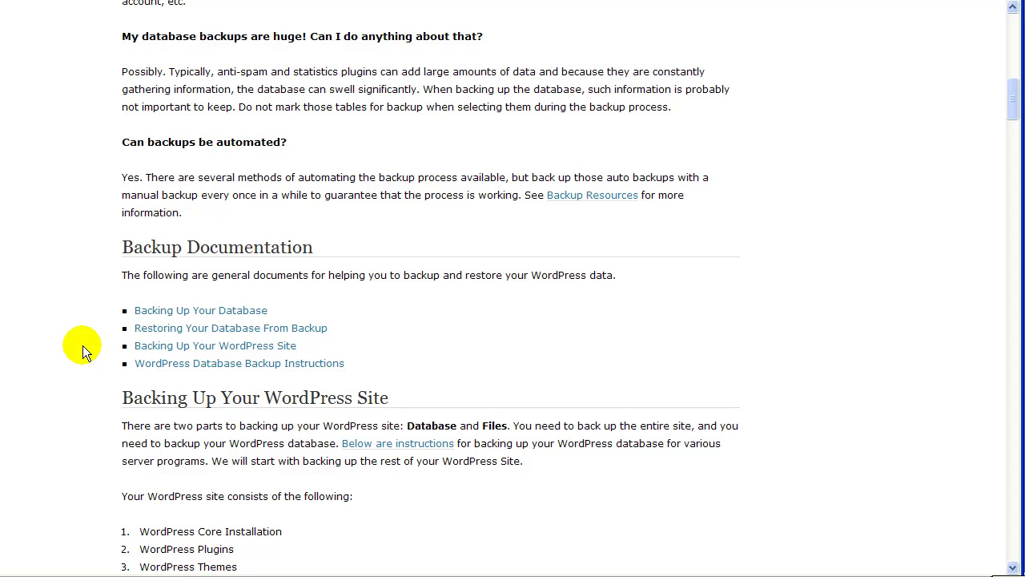
scroll(82, 345, down, 12)
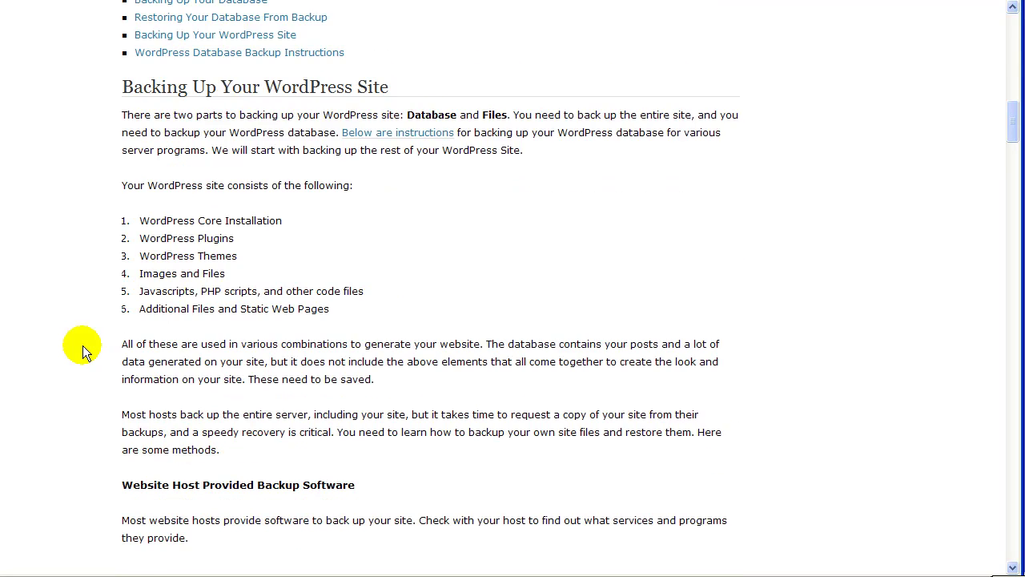
scroll(82, 345, down, 4)
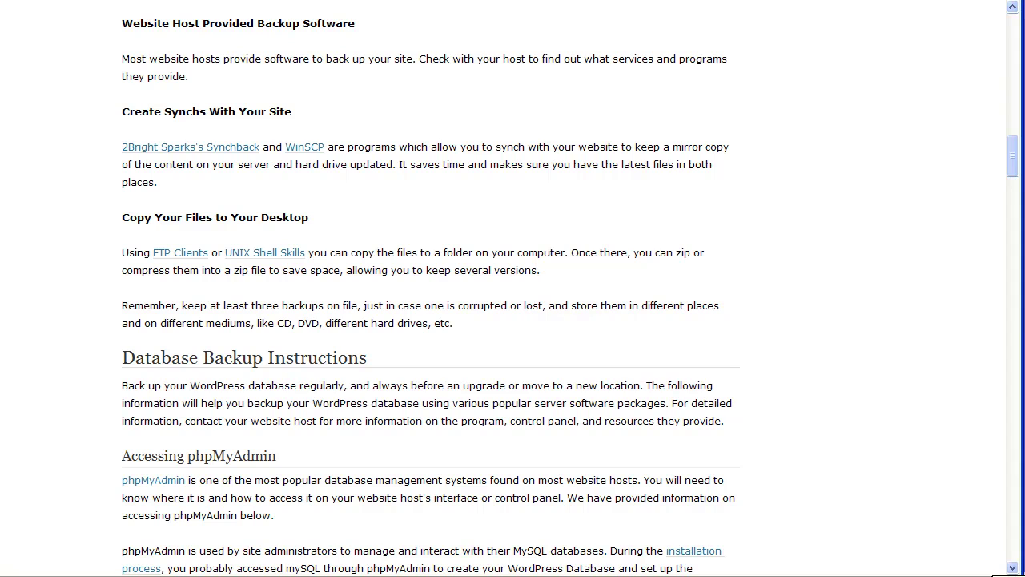
Step: Go to the Backups page in the cPanel hosting control panel
key(ctrl+Tab)
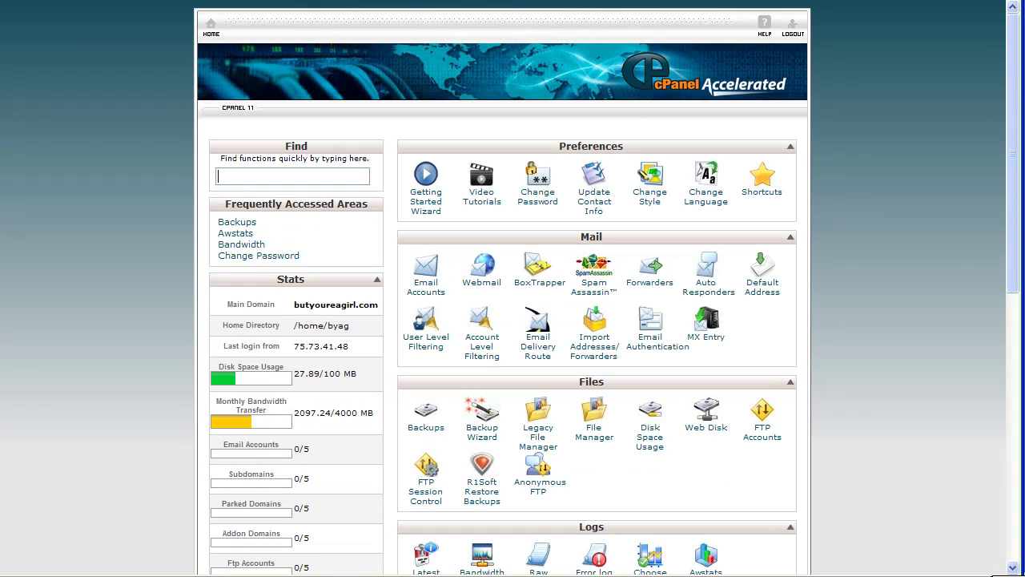
scroll(905, 320, down, 2)
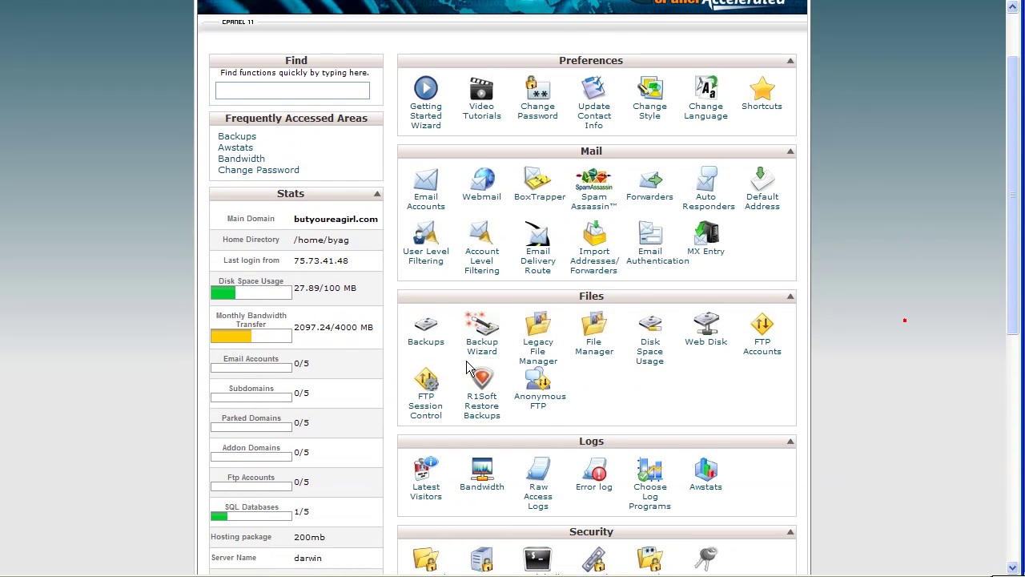
click(422, 343)
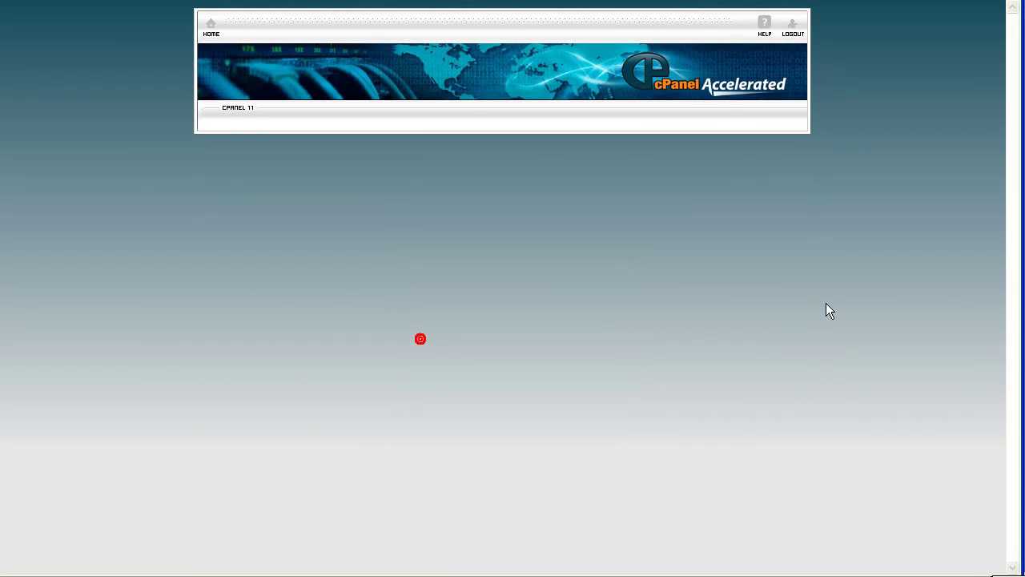
scroll(826, 303, down, 6)
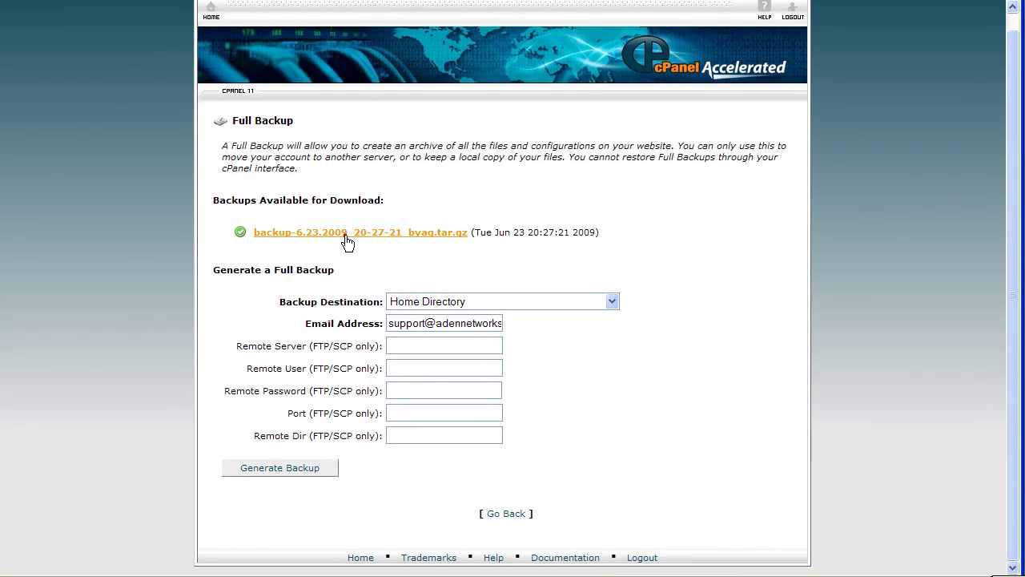
Step: Save the full backup archive backup-6.23.2009_20-27-21_byag.tar.gz into the wpbackup folder
click(347, 241)
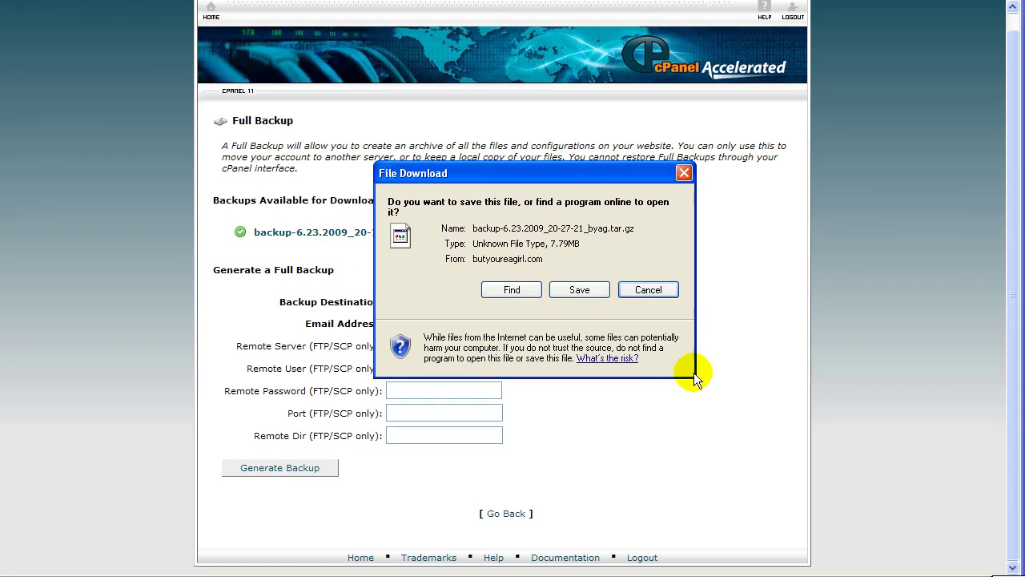
click(575, 291)
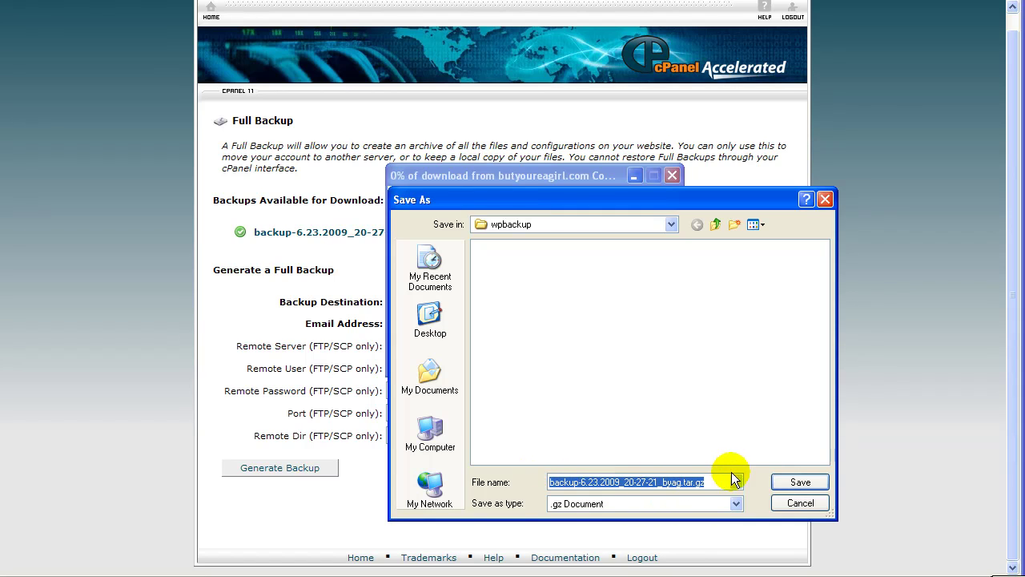
click(788, 481)
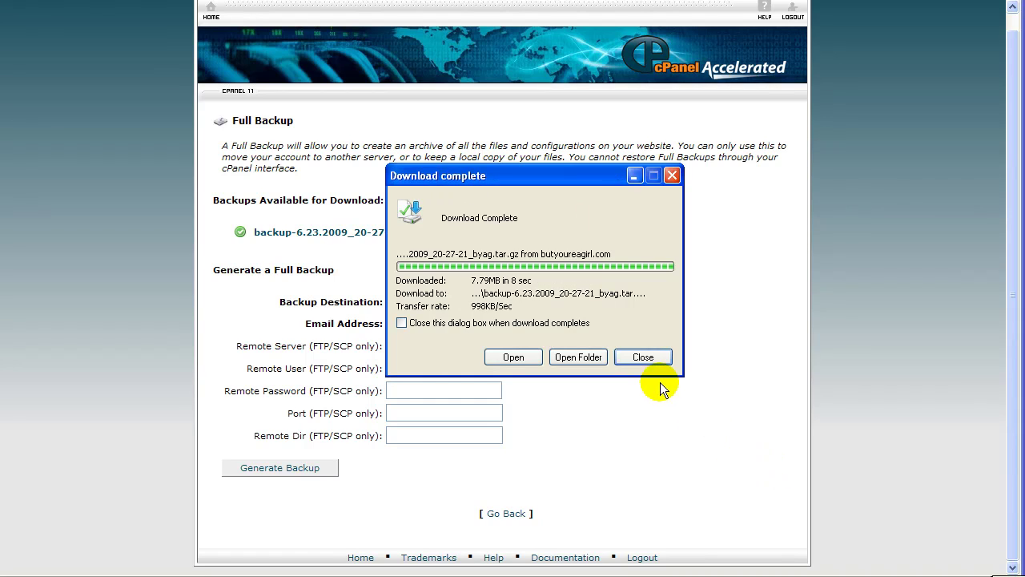
click(646, 358)
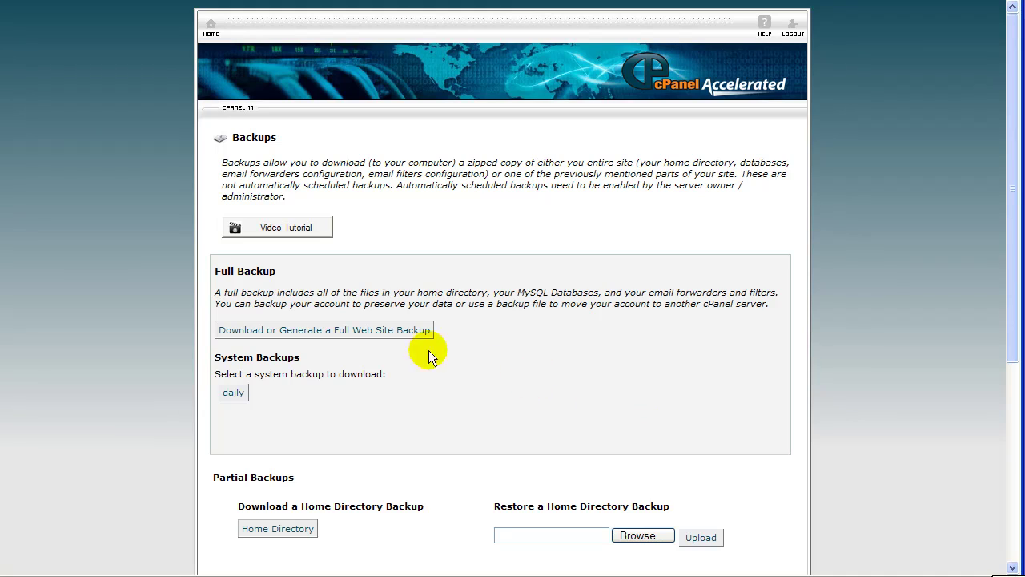
Step: Save the byag_wbyag32 database backup to wpbackup as 20090623-wordpress-wbyag32.sql.gz
scroll(158, 300, down, 3)
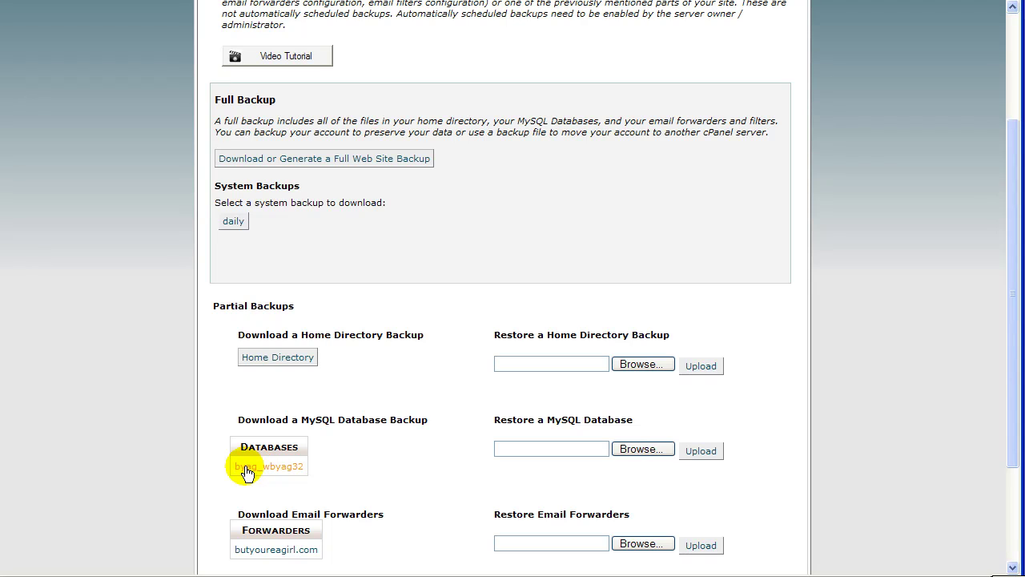
click(247, 469)
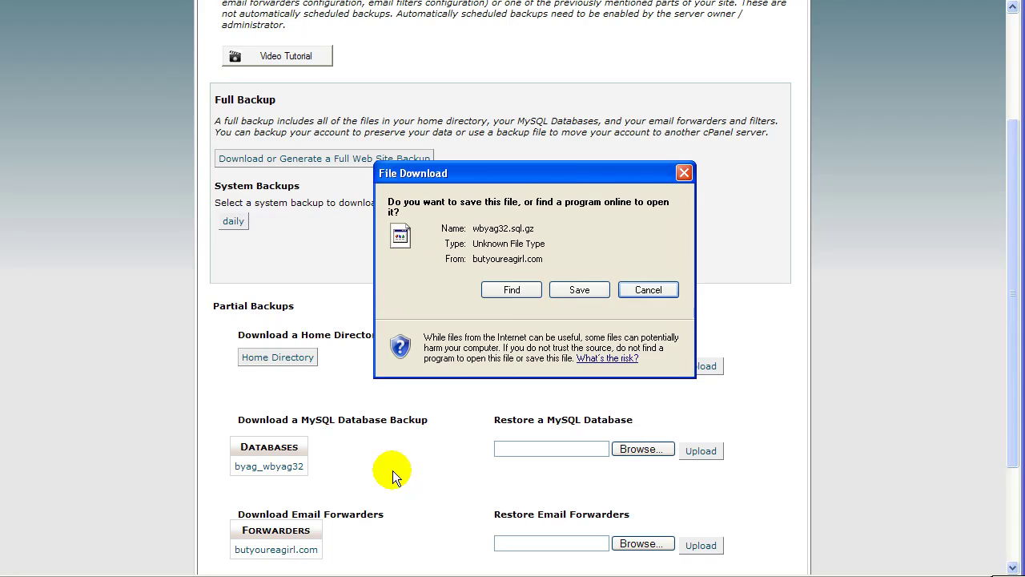
click(564, 293)
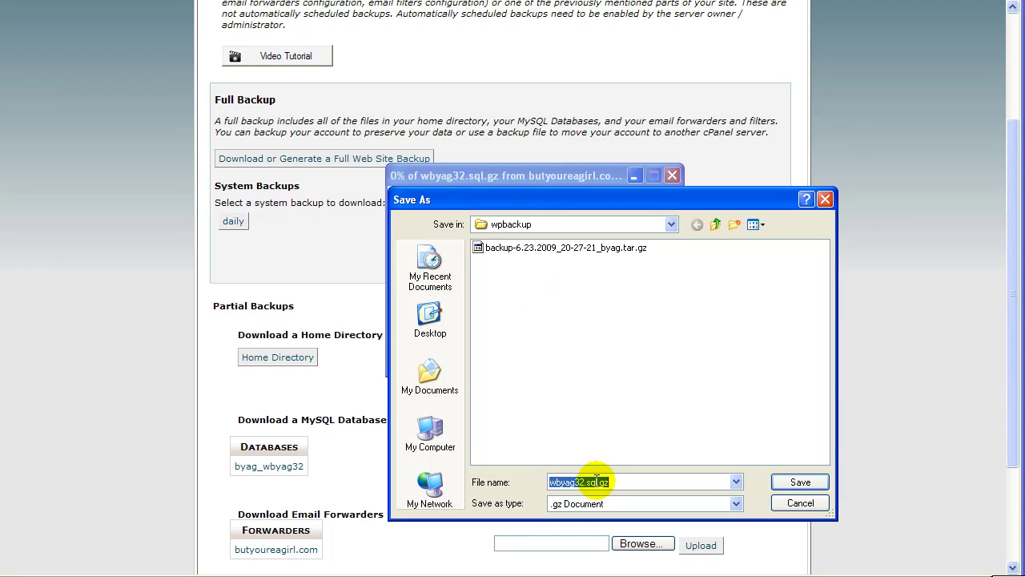
click(553, 481)
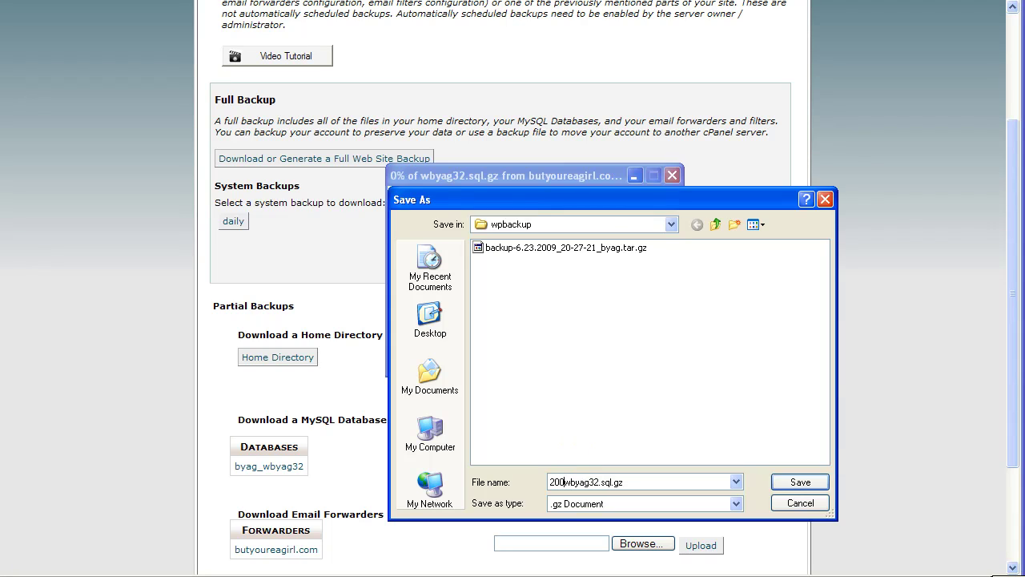
text(90623-wordpress-)
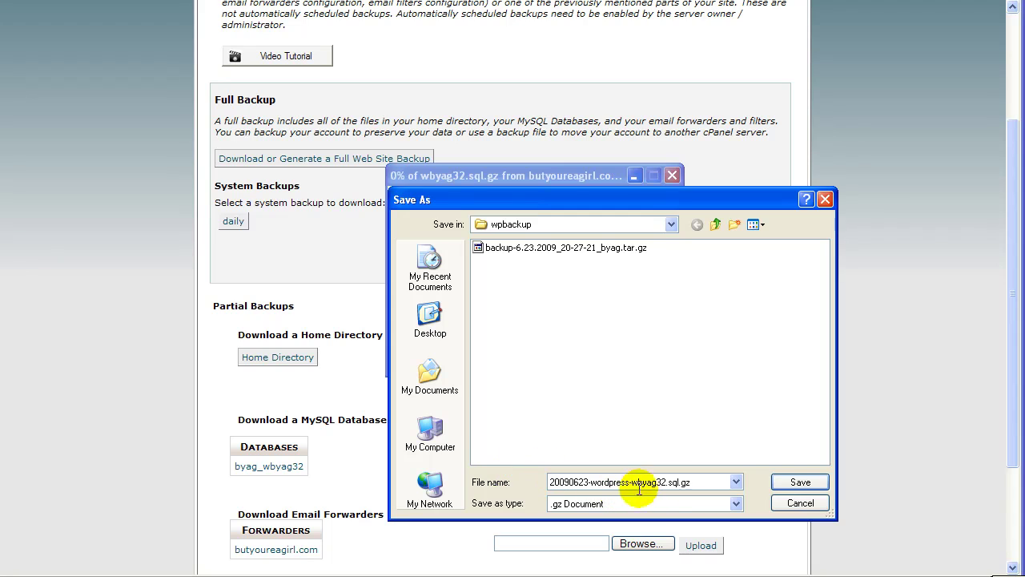
click(798, 484)
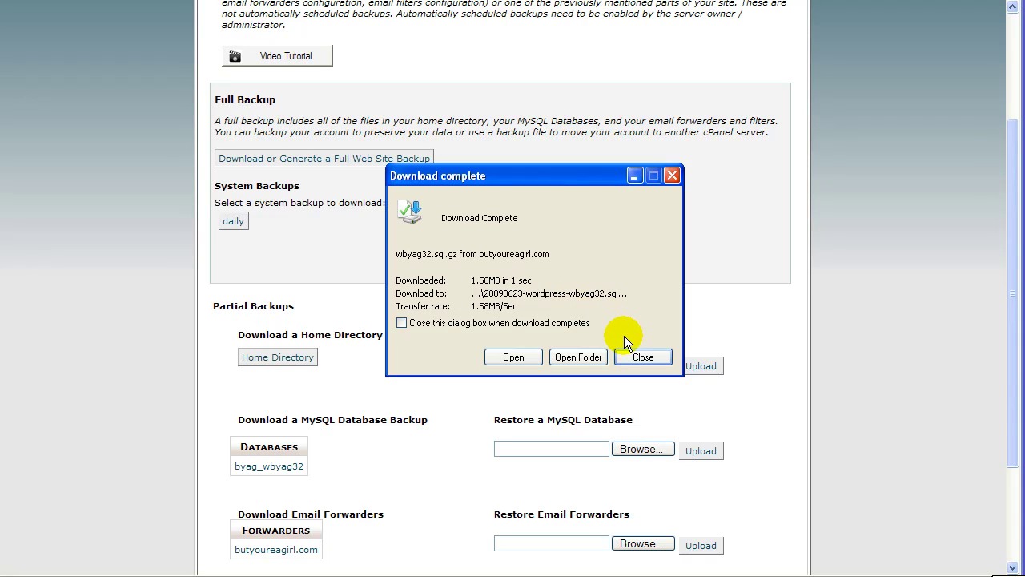
click(630, 356)
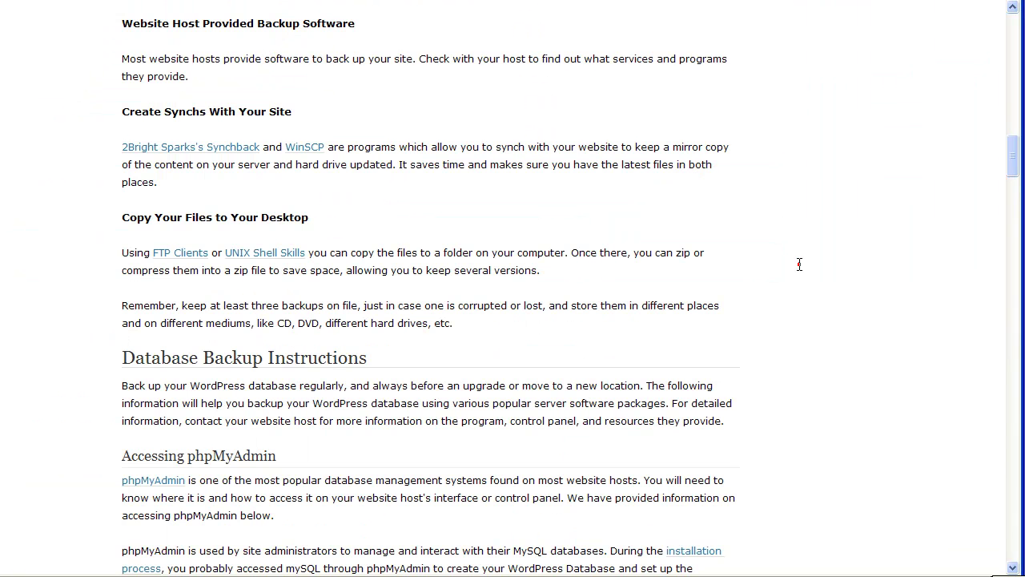
Step: Run the automatic WordPress 2.8 upgrade, then return to the Dashboard
click(560, 69)
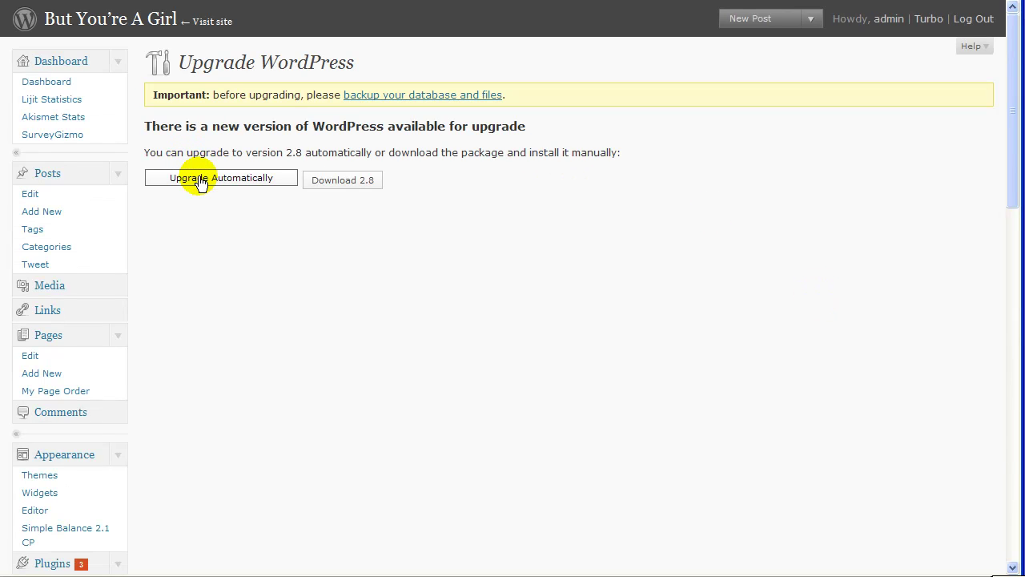
click(200, 183)
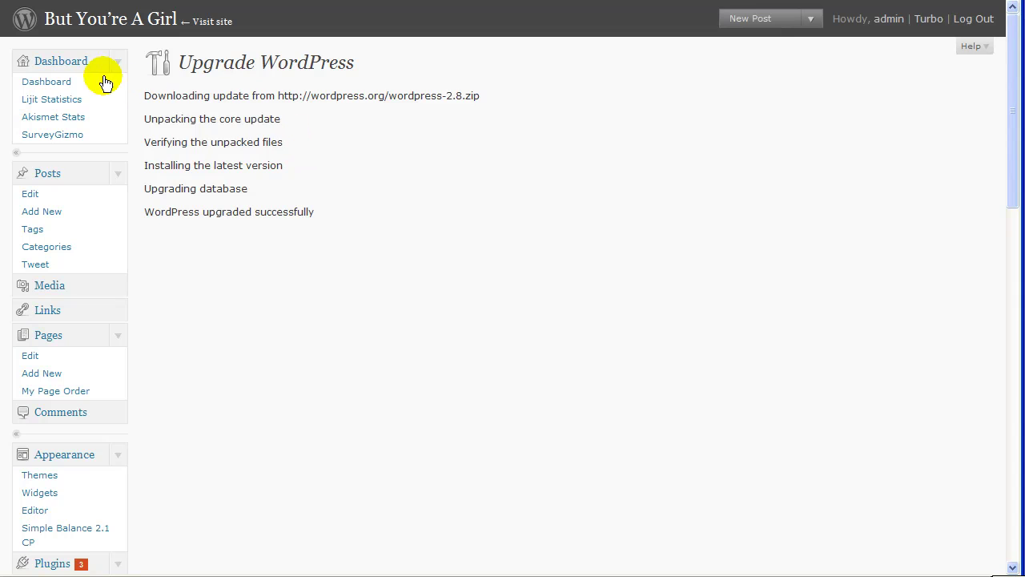
click(58, 81)
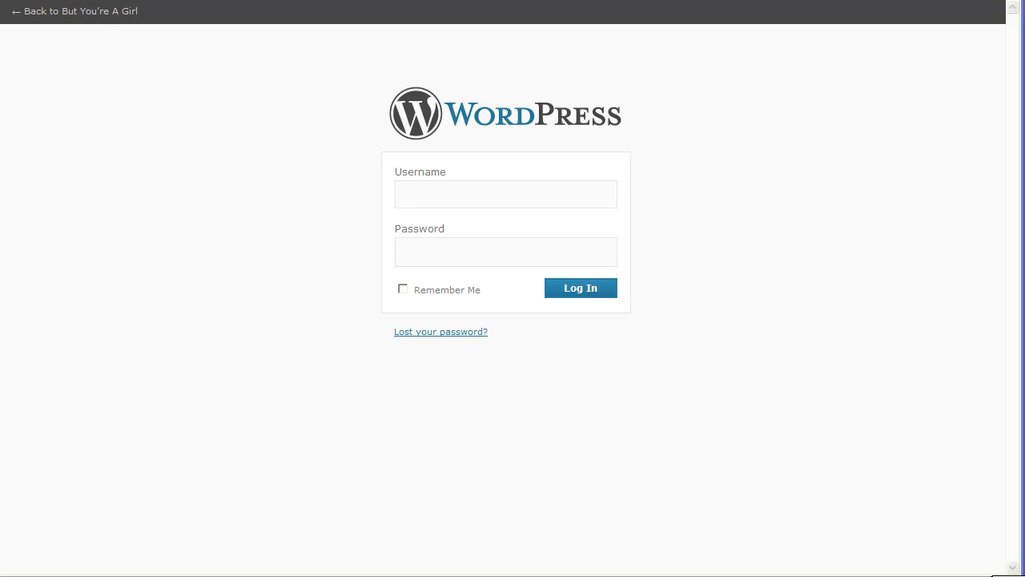
Step: Log in to the WordPress admin with the account's username and password
click(542, 197)
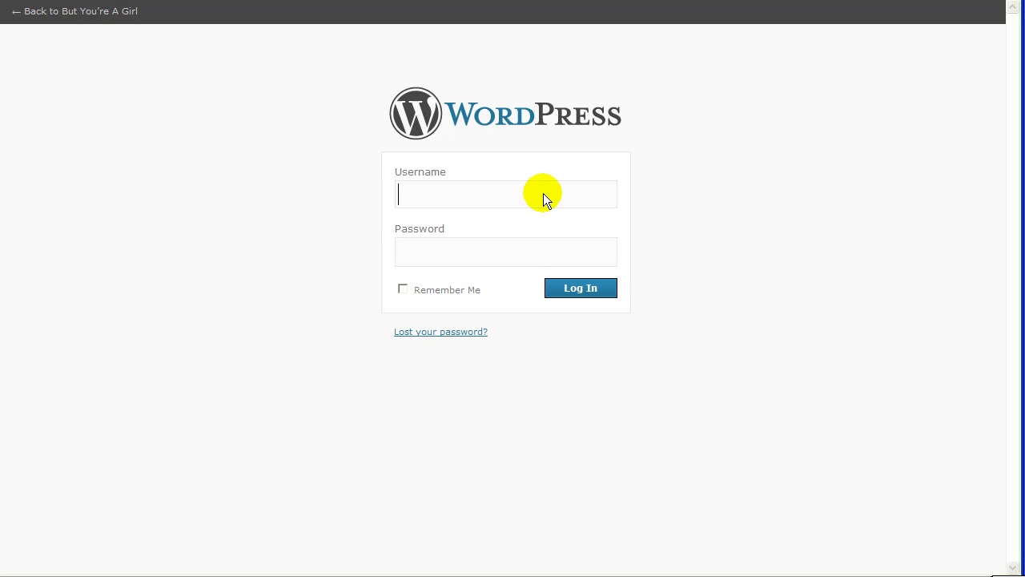
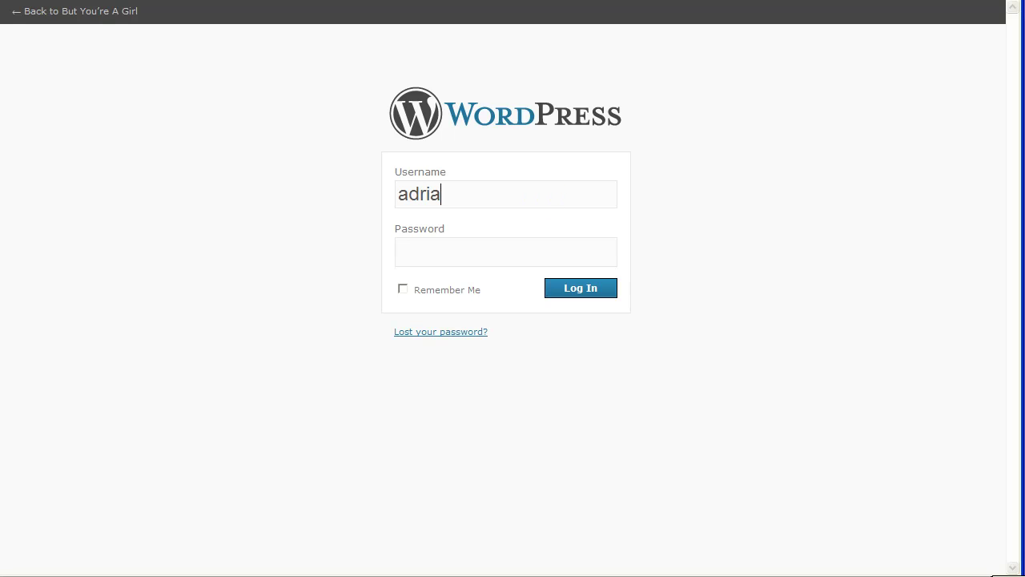
key(Tab)
text(*********)
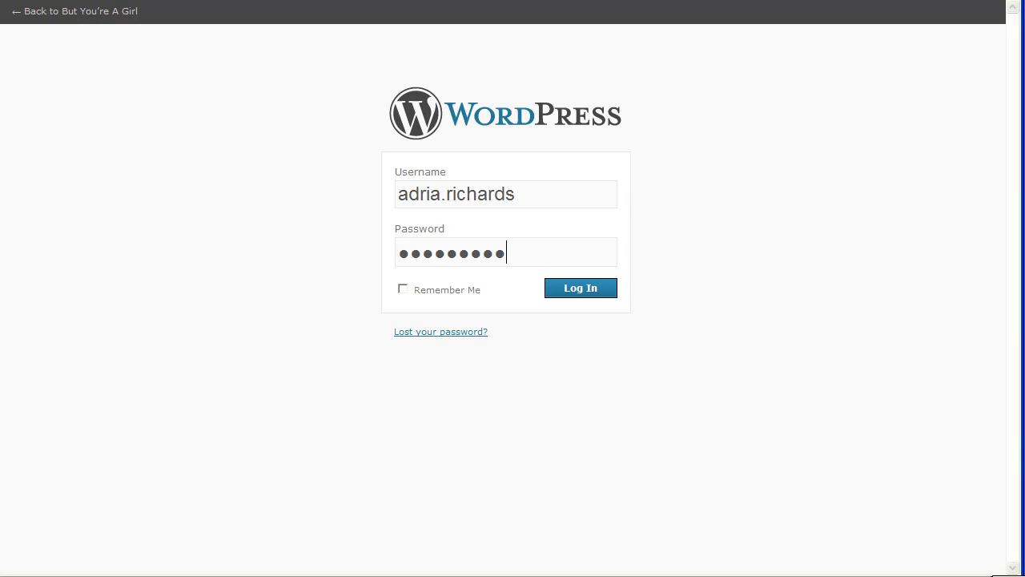
click(608, 291)
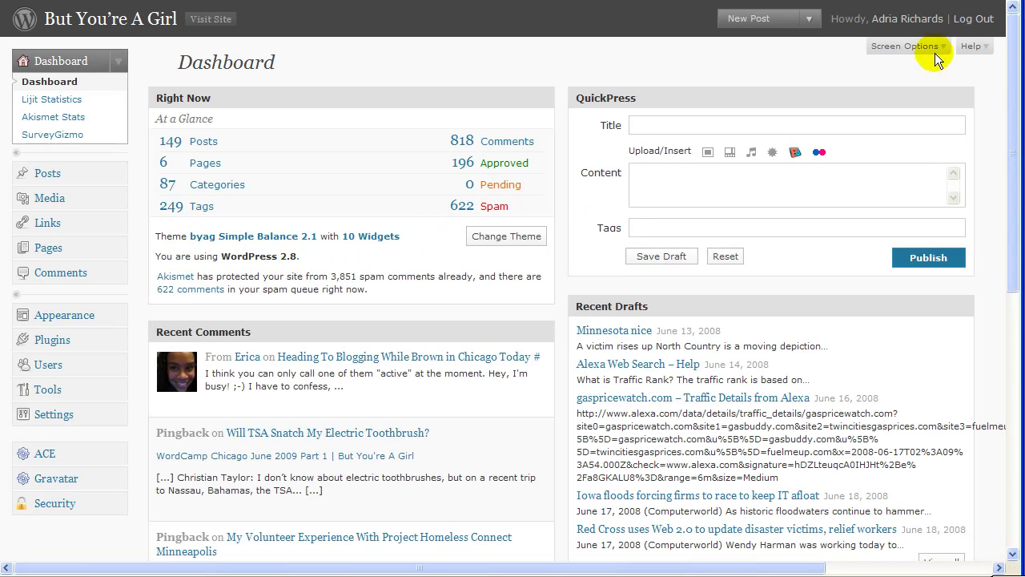
Step: Confirm the Dashboard shows 'You are using WordPress 2.8' and the Version 2.8 footer
drag(1012, 12, 1011, 68)
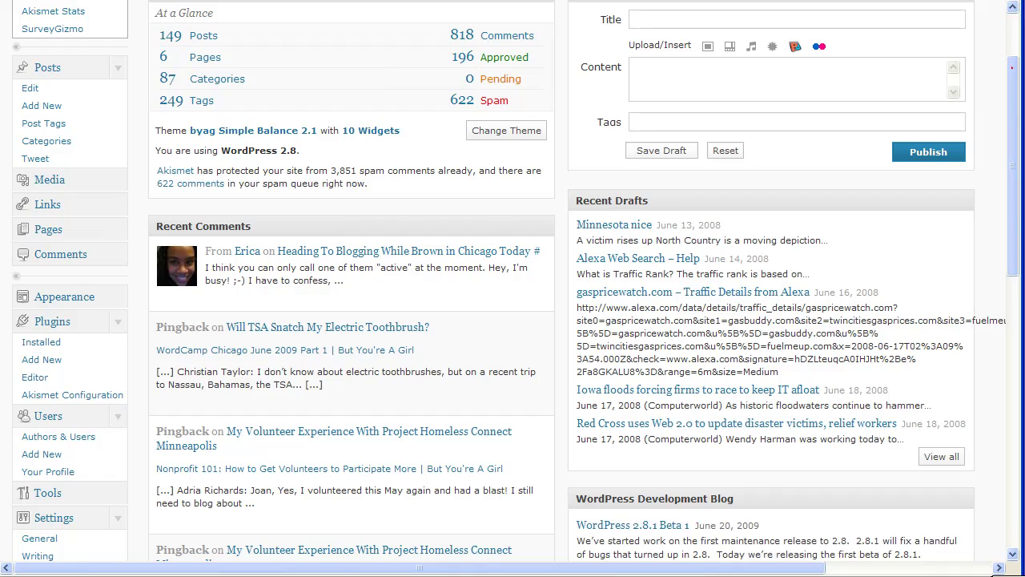
click(1012, 528)
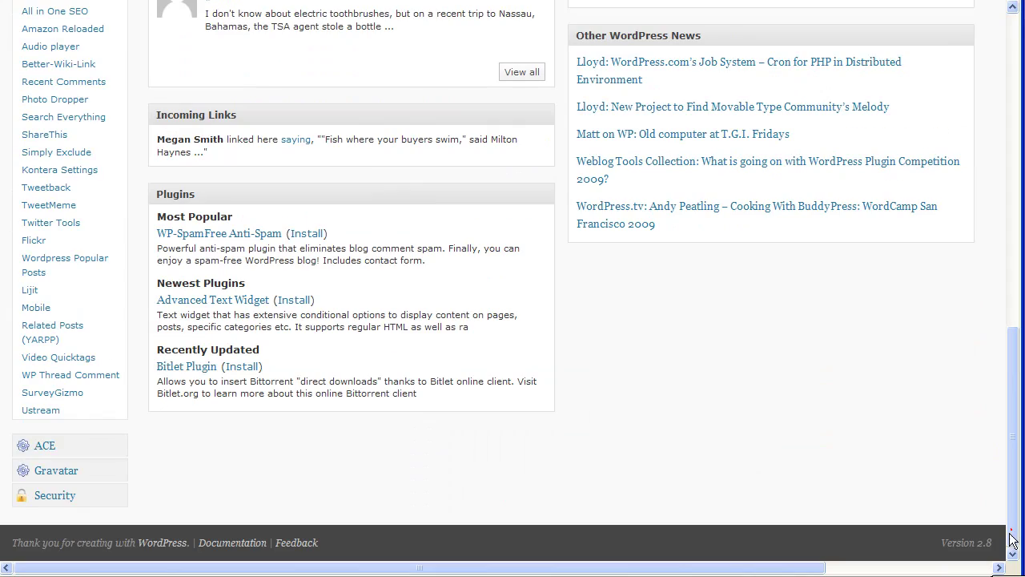
drag(1011, 522, 984, 179)
click(172, 142)
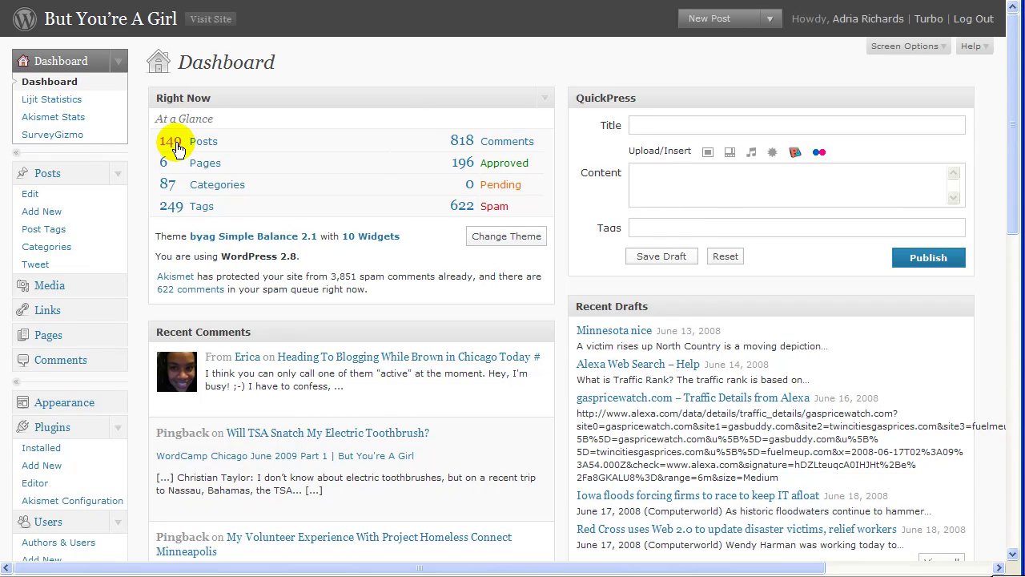